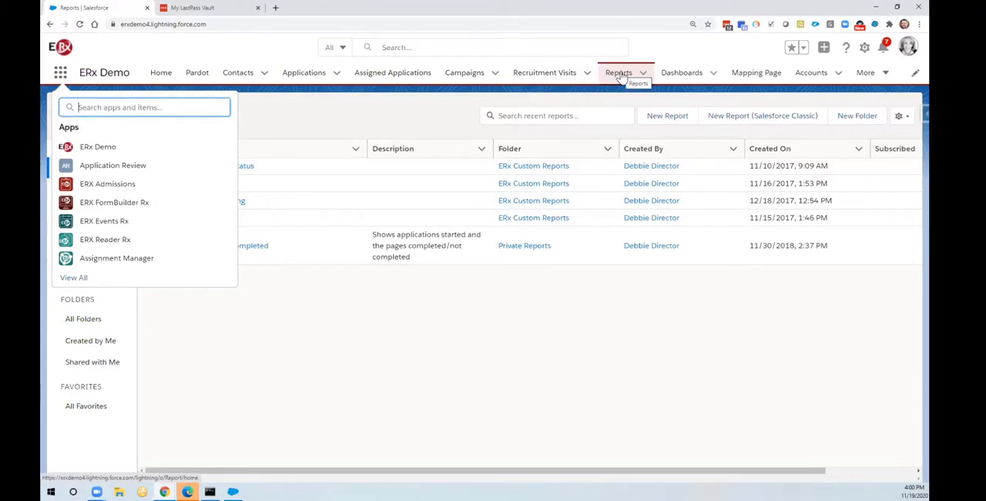
Step: Search the apps and items for "report", open Reports, and review the Created by Me, Private, Public, All Folders and All Reports lists
type("report")
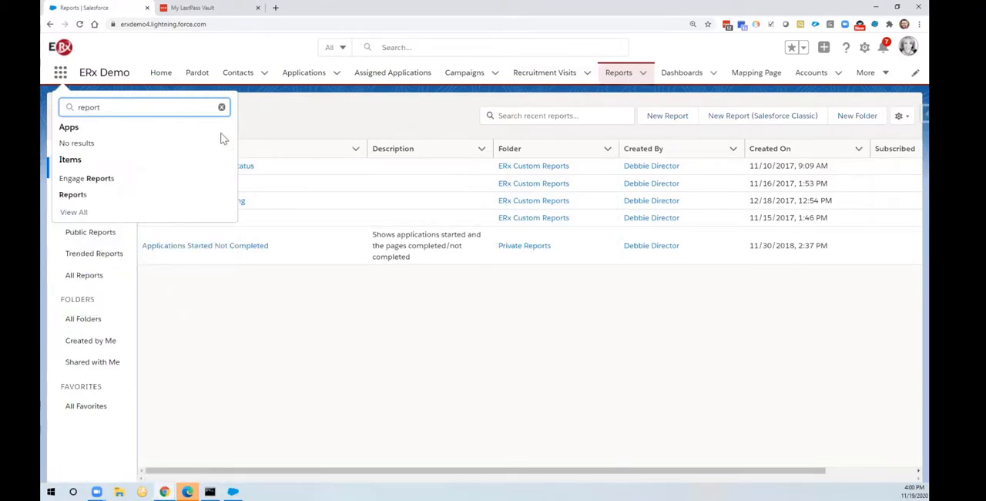
left_click(126, 196)
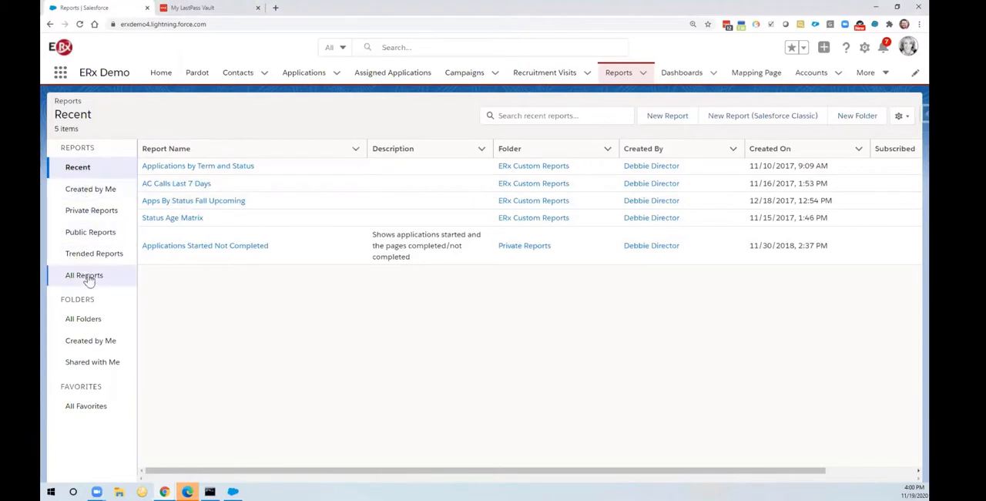
left_click(91, 192)
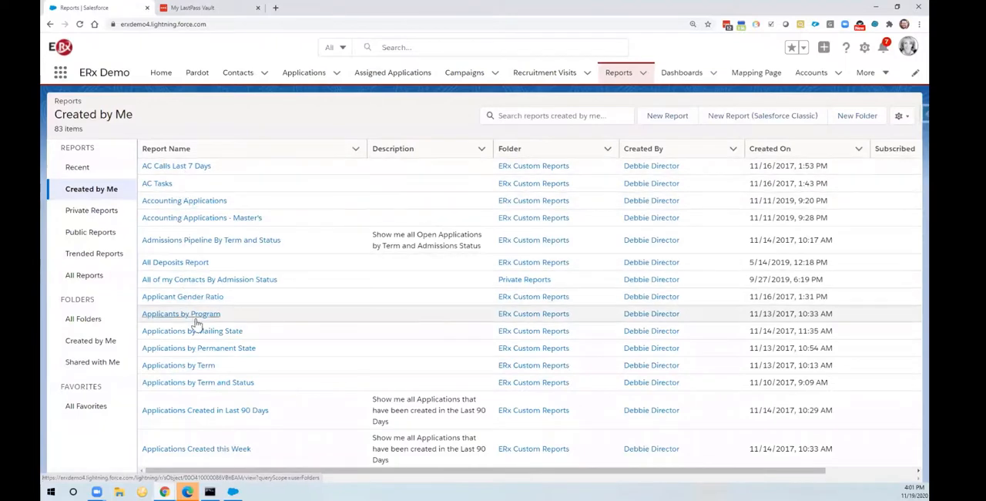
left_click(86, 215)
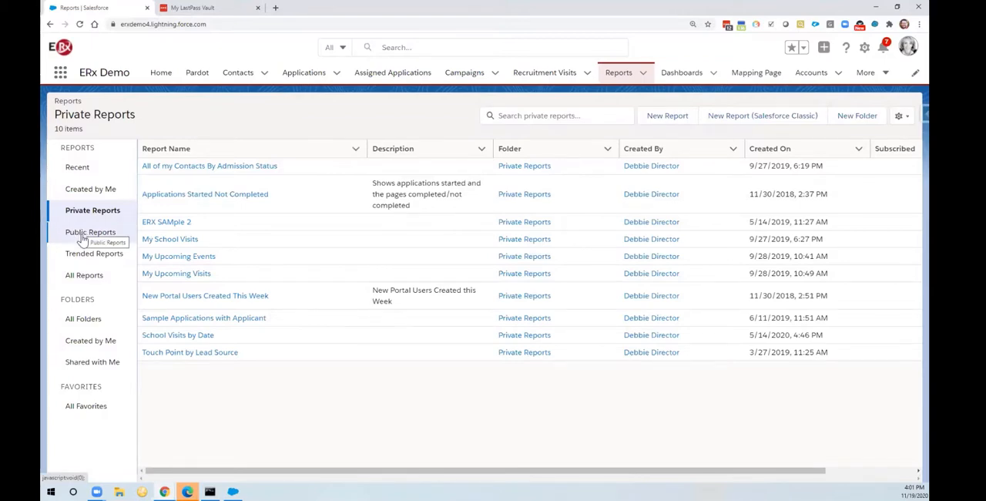
left_click(83, 239)
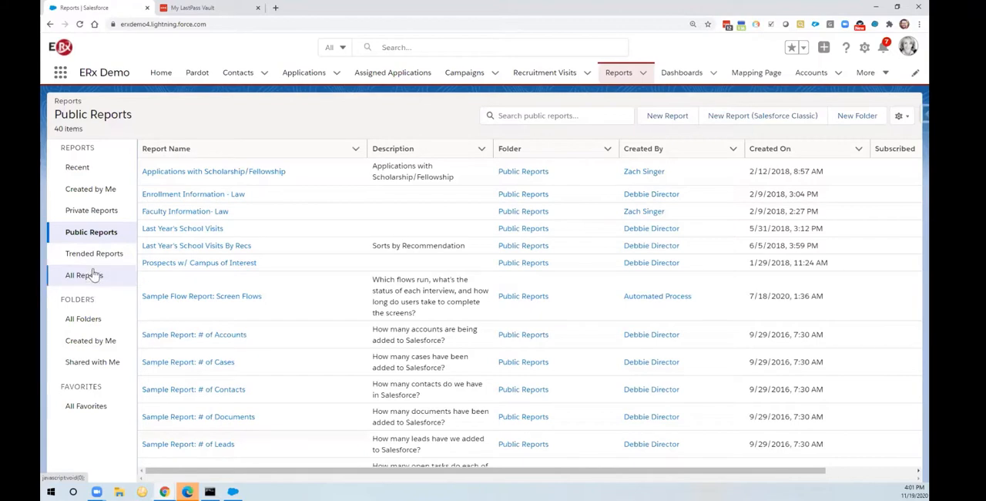
left_click(85, 323)
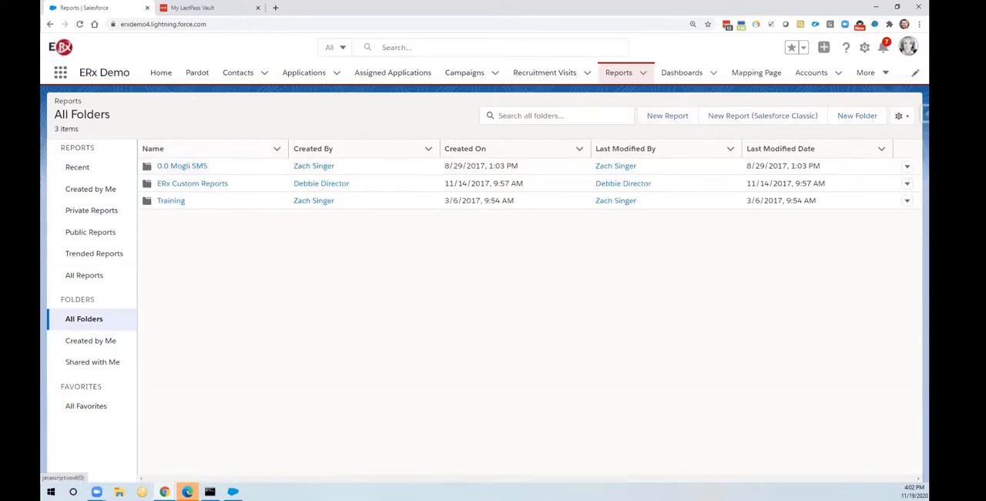
left_click(83, 277)
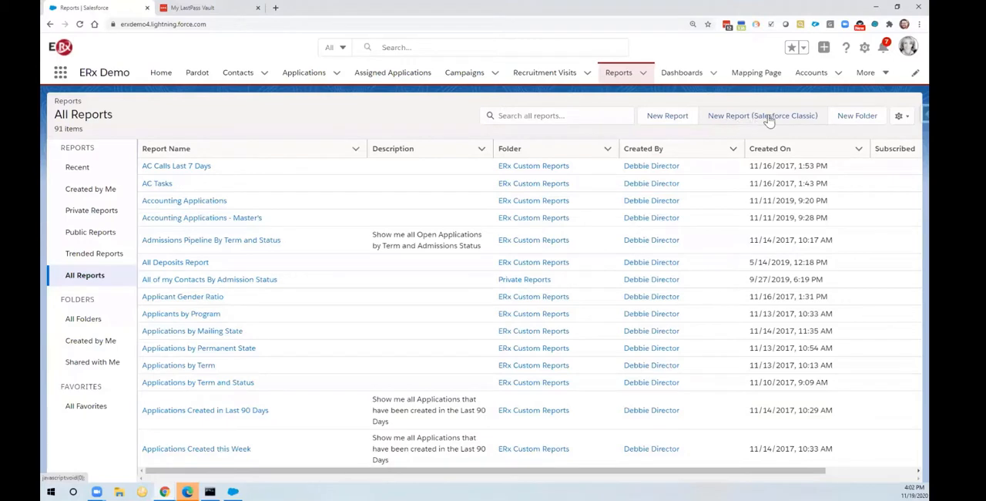
Step: Create a new report, searching the report types for "applications" and choosing Applications with Applicant
left_click(667, 121)
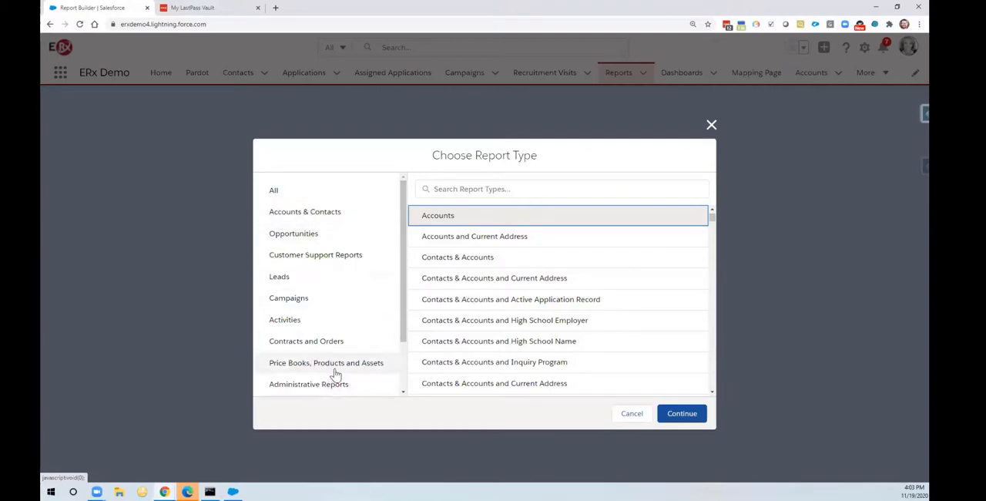
left_click(456, 192)
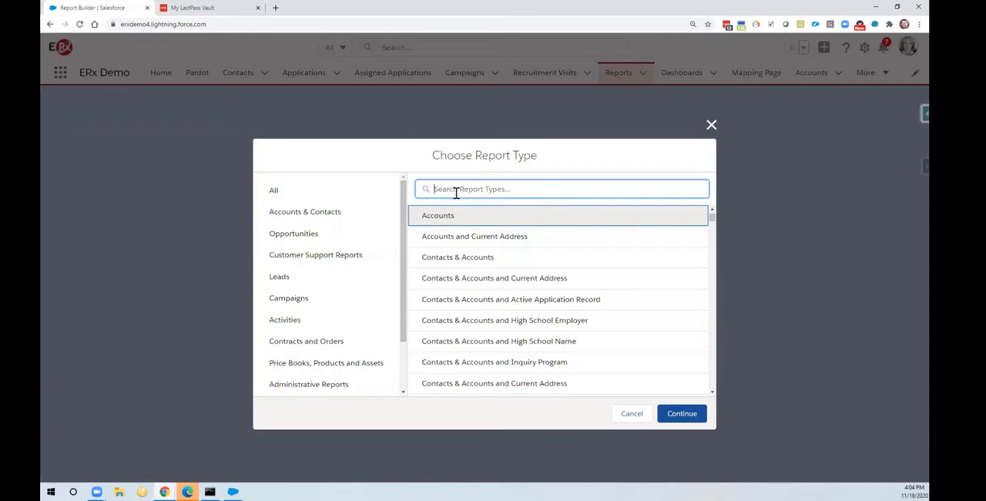
type("appli")
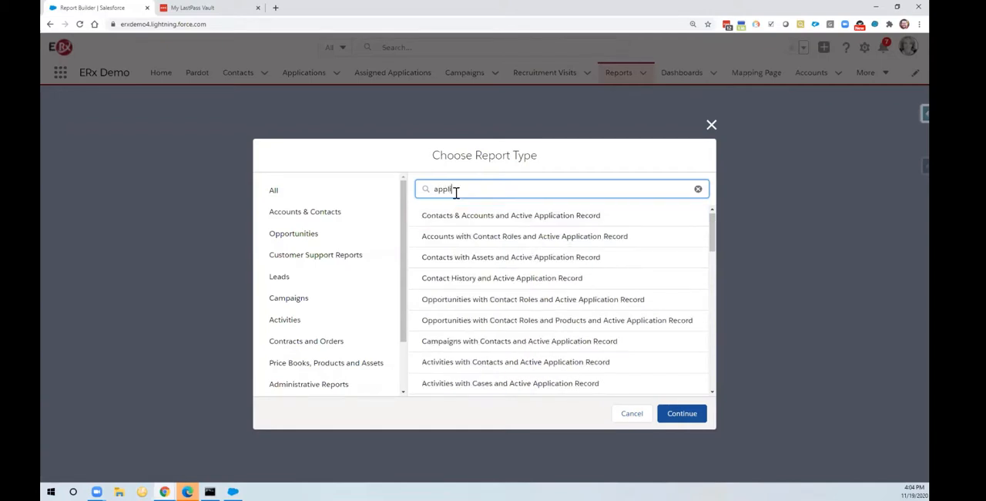
type("cations")
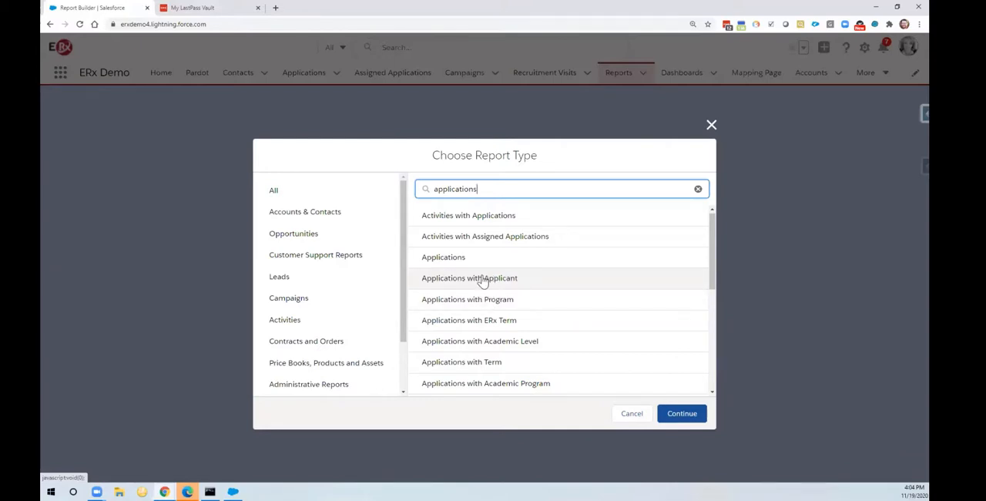
left_click(482, 279)
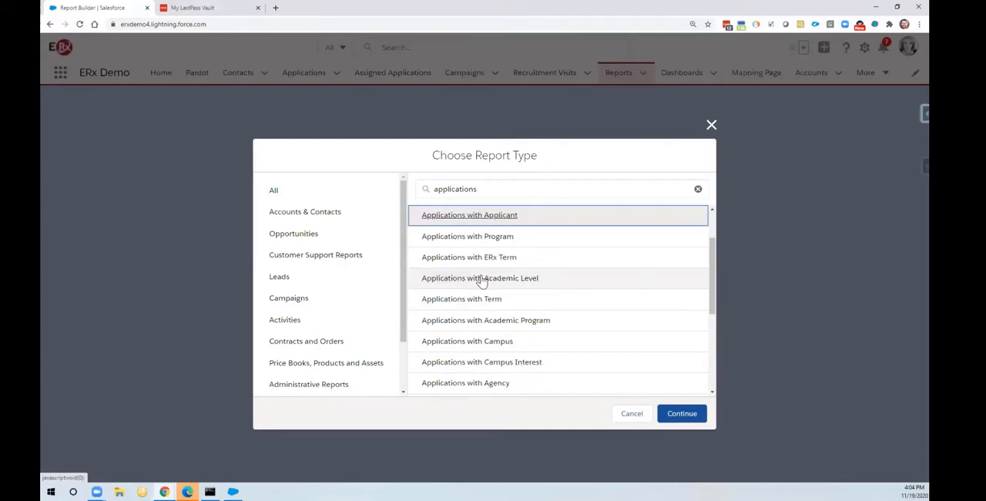
left_click(681, 414)
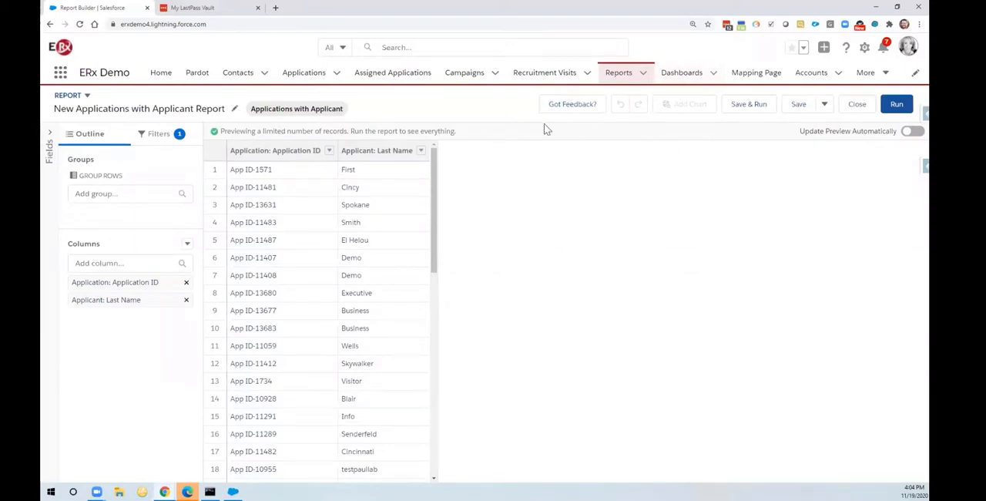
Step: Set the report's Show Me filter to All applications and turn on automatic preview updates
left_click(159, 135)
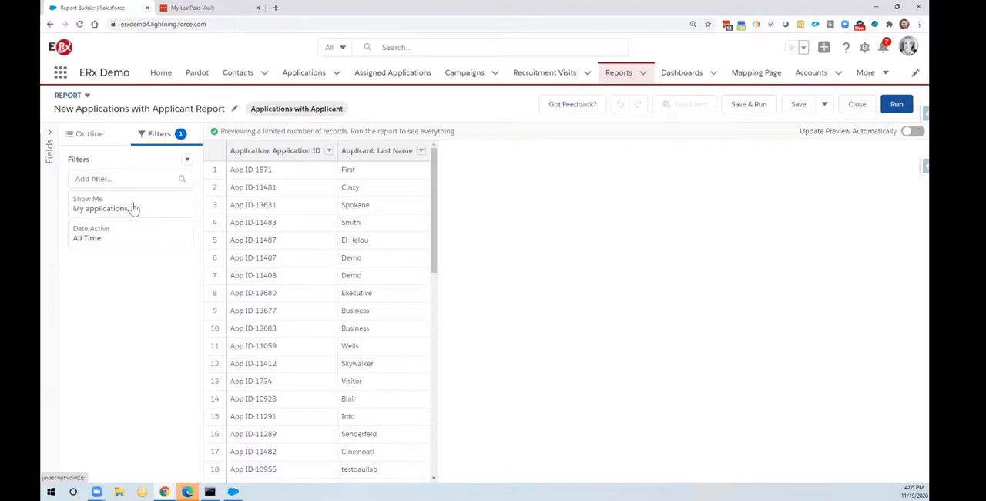
left_click(133, 208)
left_click(248, 206)
left_click(246, 211)
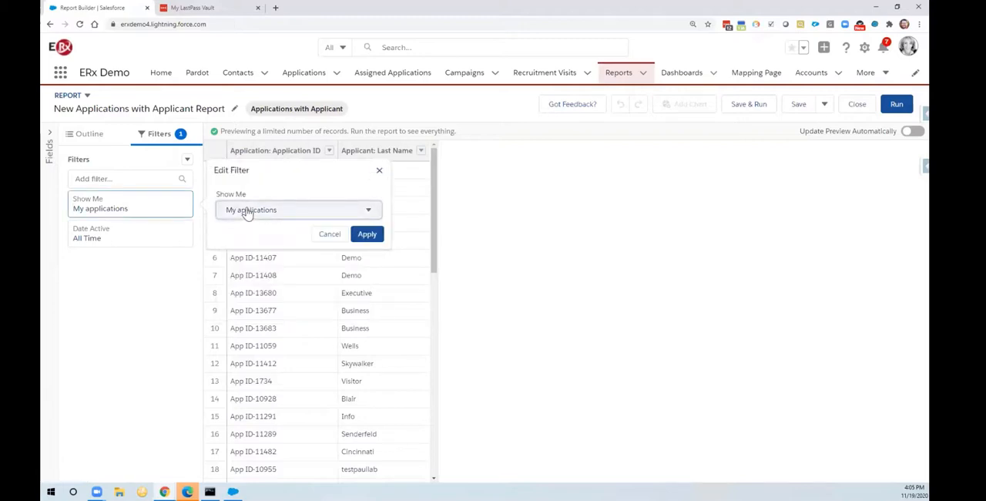
left_click(247, 213)
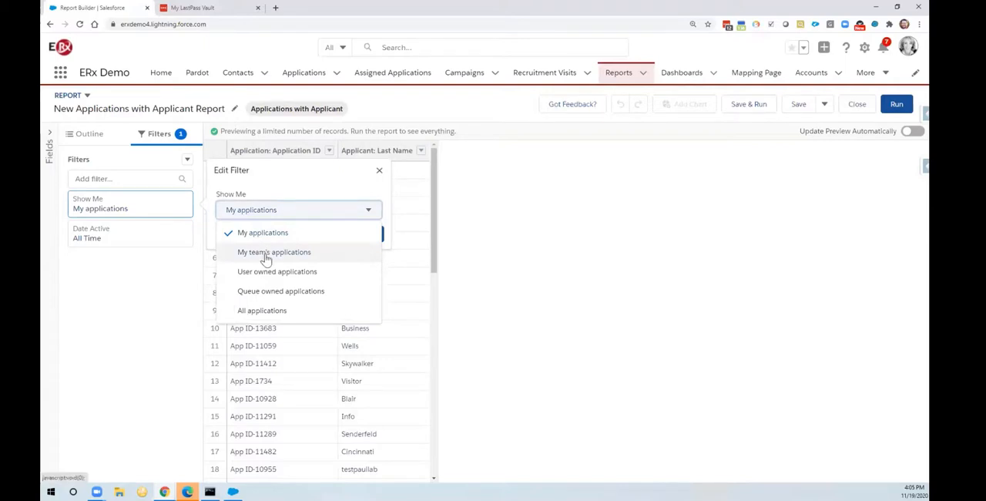
left_click(246, 311)
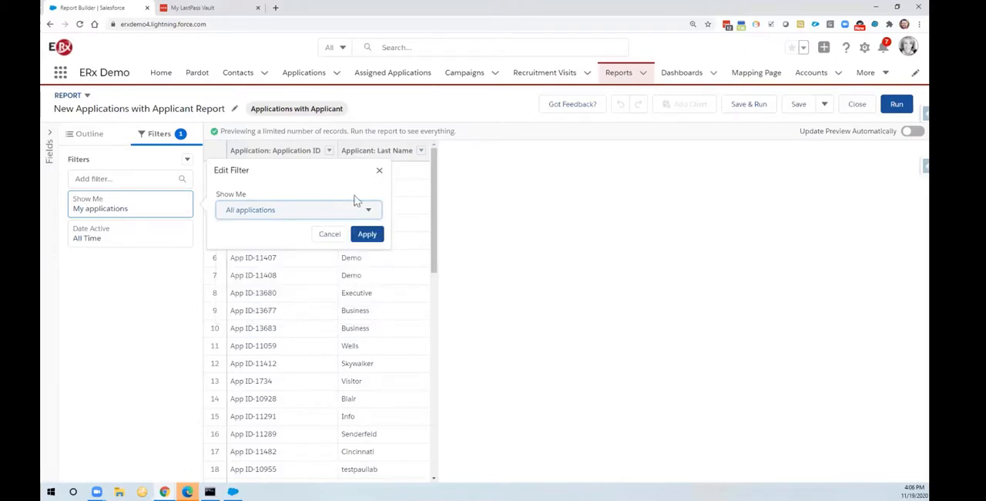
left_click(368, 235)
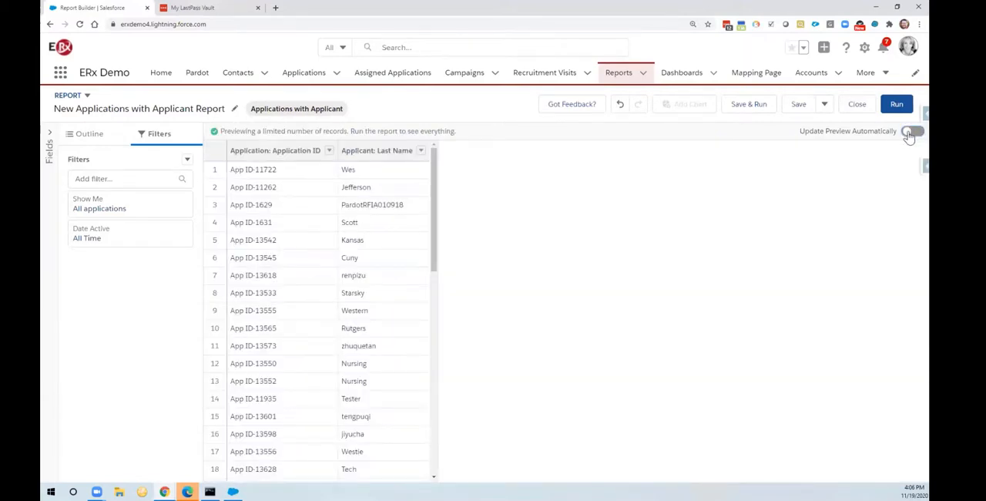
left_click(910, 132)
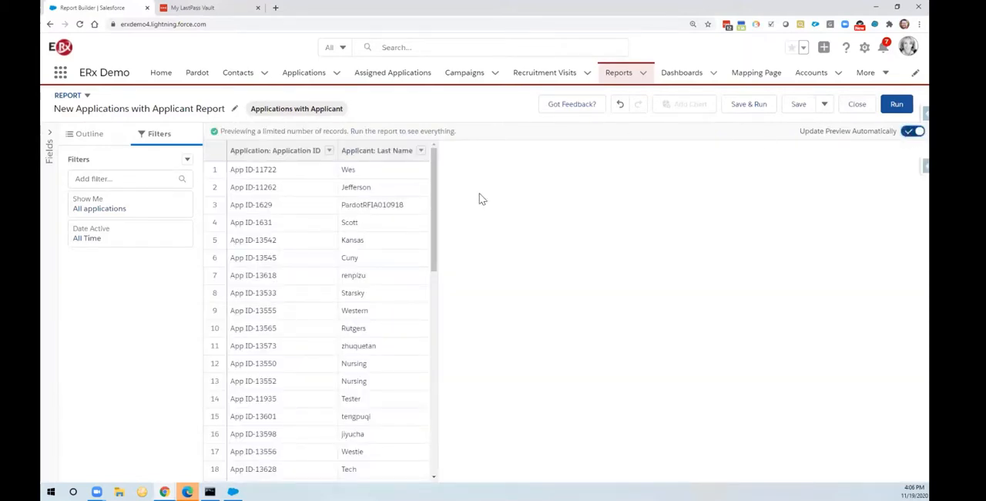
Step: Change the date filter's field to Application: Created Date, keeping the range at All Time
left_click(117, 237)
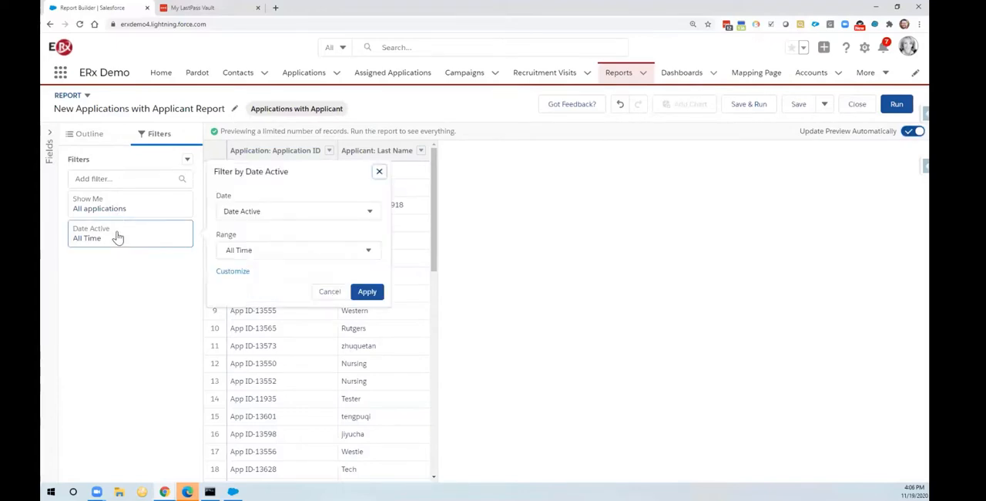
left_click(287, 211)
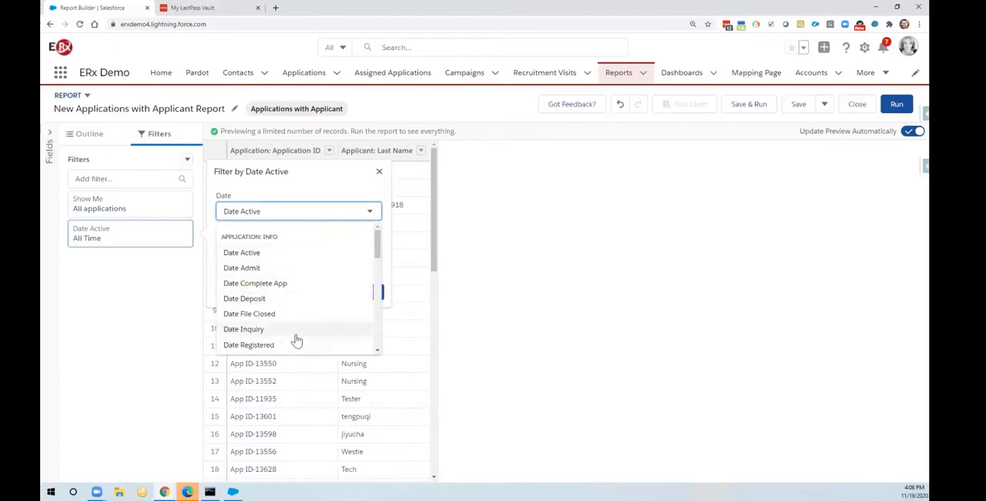
left_click_drag(376, 243, 376, 287)
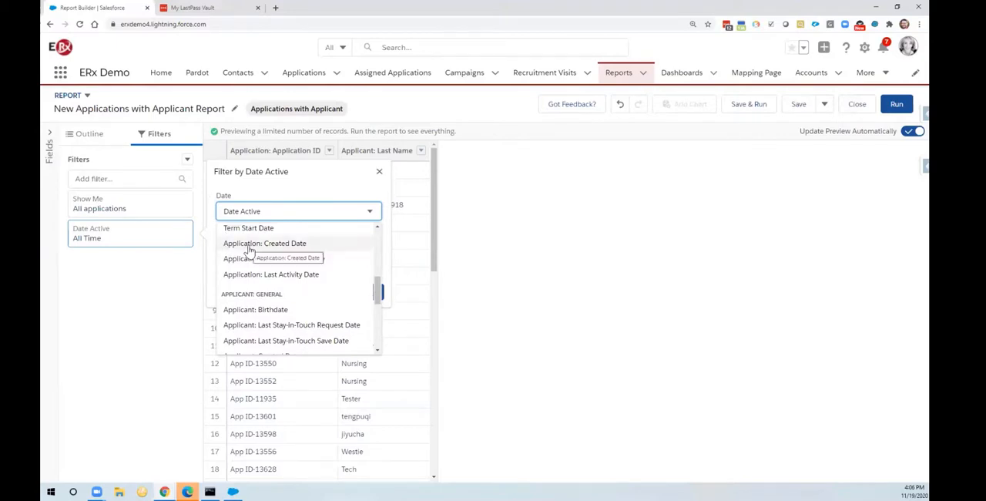
left_click(248, 248)
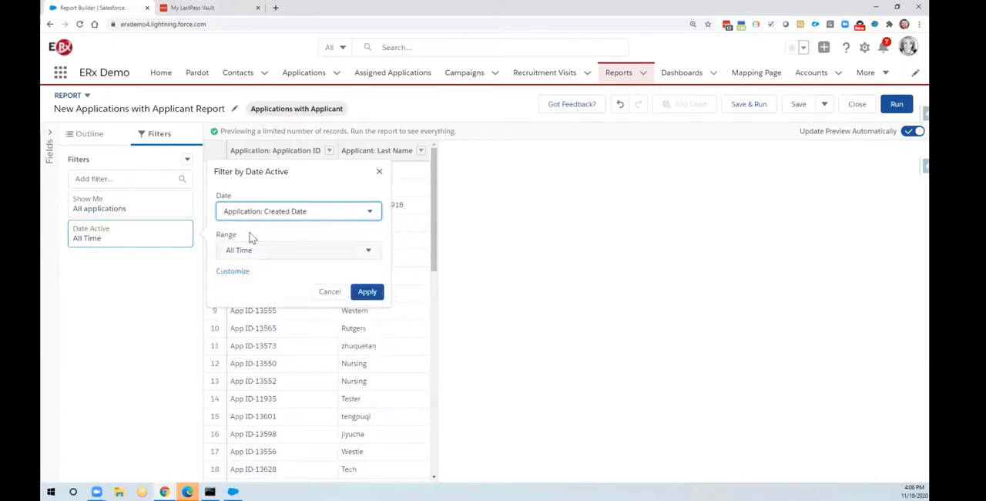
left_click(311, 258)
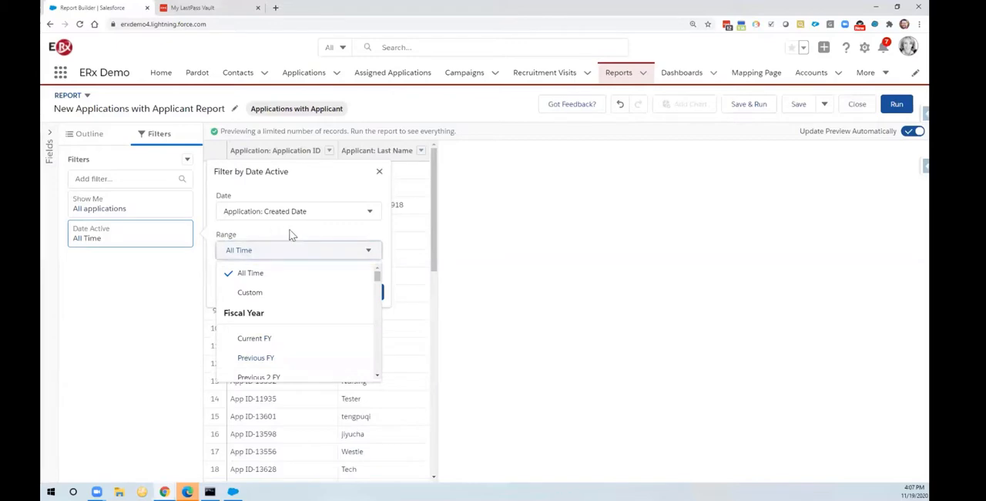
left_click(381, 291)
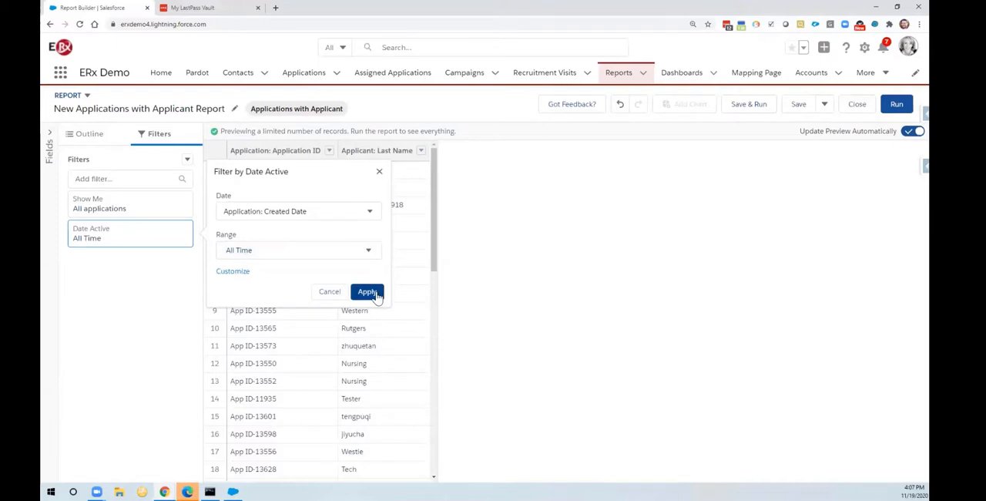
left_click(377, 295)
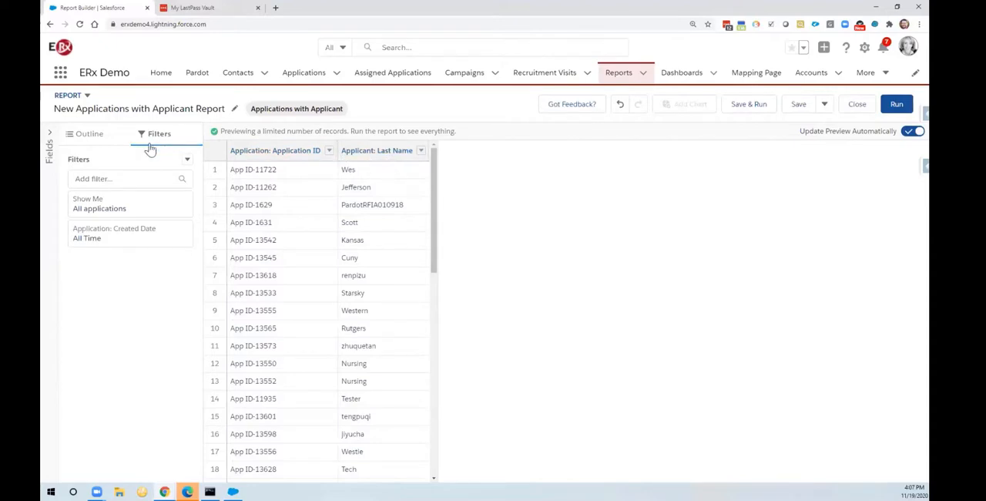
Step: Return to the report outline and examine the available fields in the Application: Info and Applicant General, Address and Ph/Fax/URL groups
left_click(95, 140)
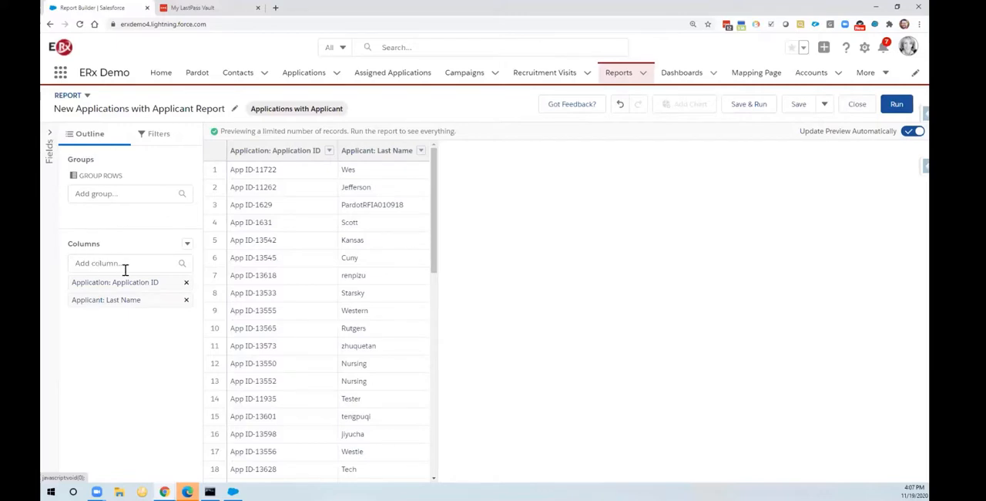
left_click(50, 136)
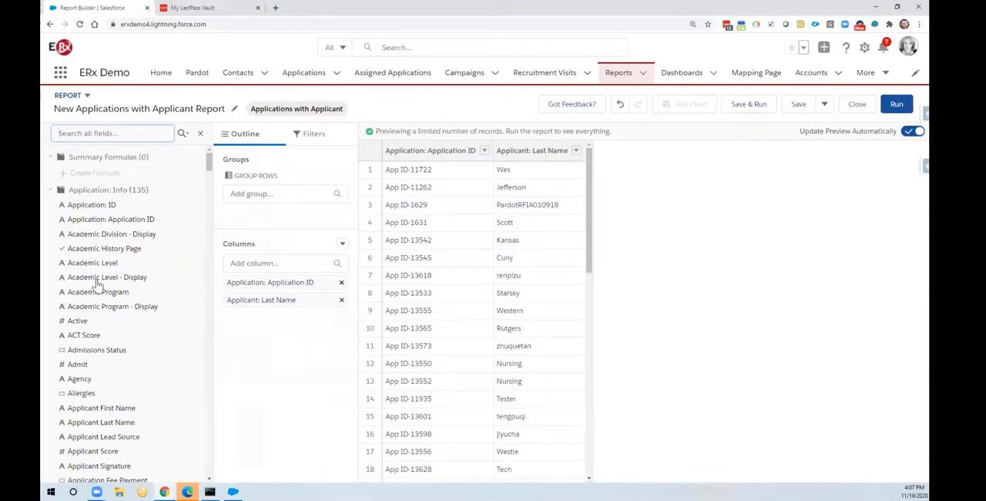
left_click(50, 191)
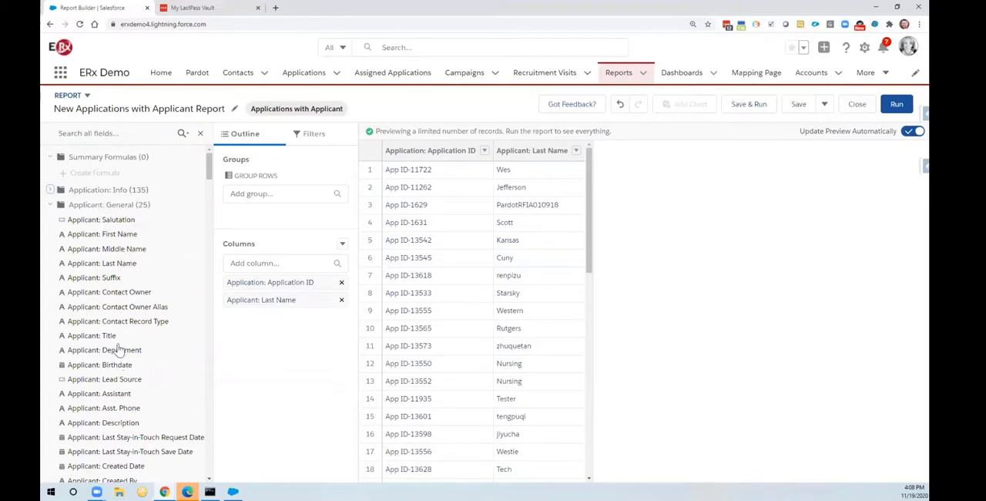
left_click(50, 204)
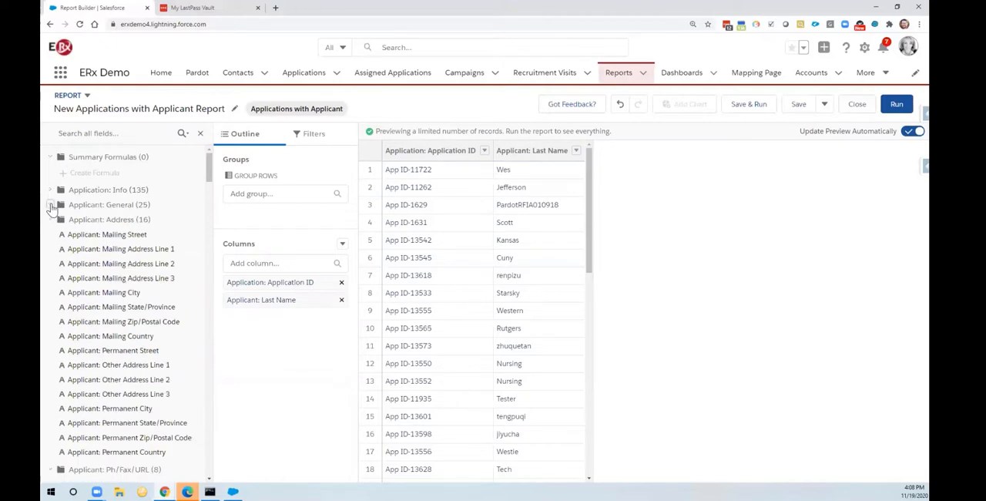
left_click(50, 219)
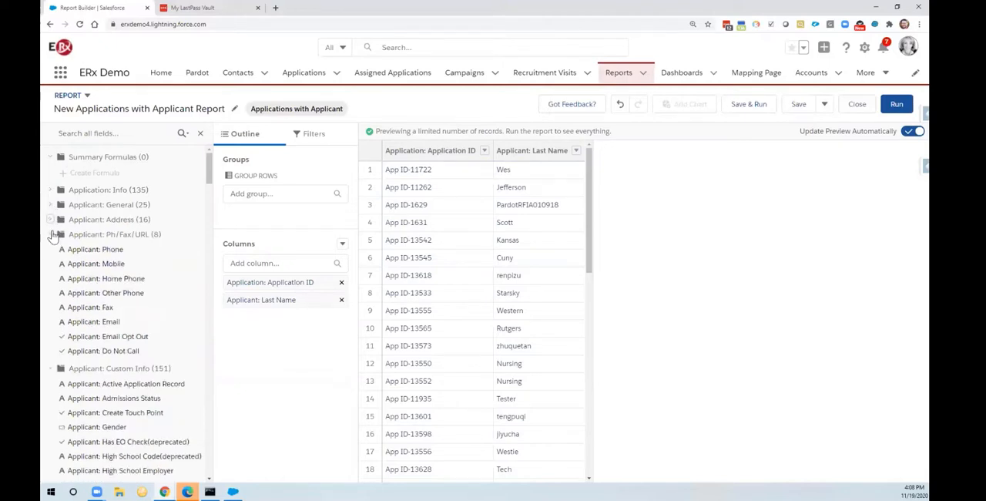
left_click(50, 234)
left_click(50, 235)
left_click(51, 190)
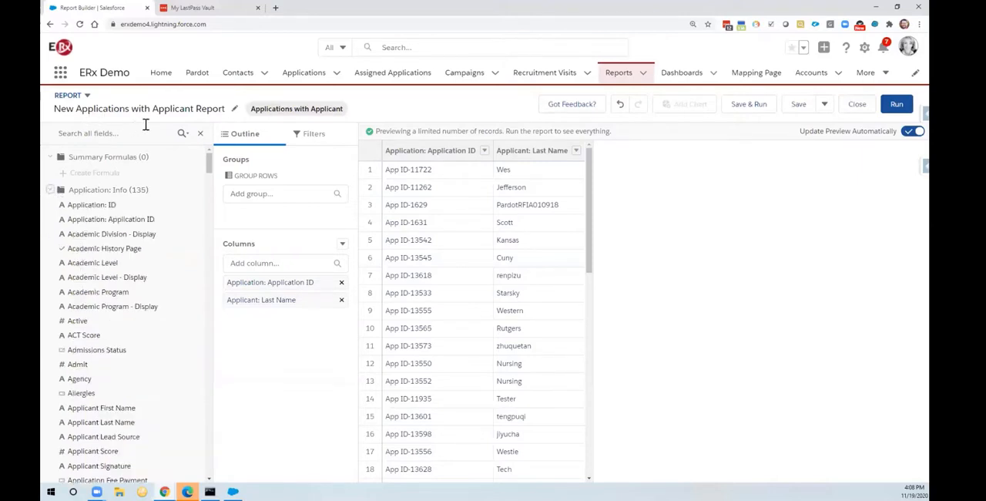
Step: Add the Applicant: First Name column to the report, searching the available columns for "first"
left_click(265, 263)
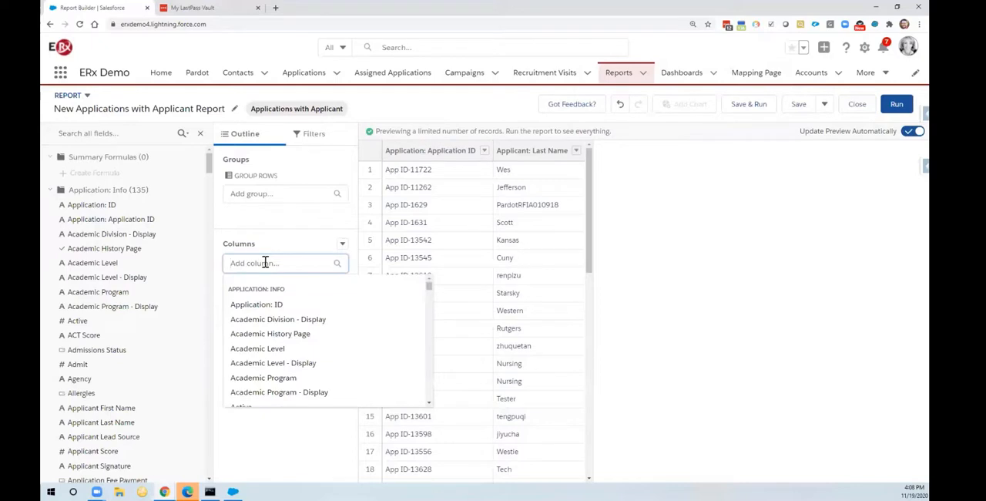
type("first")
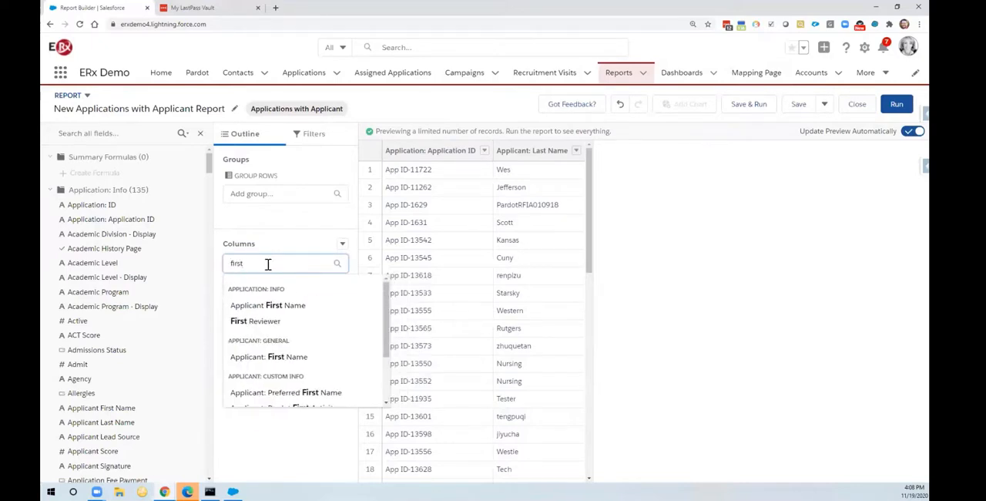
left_click(248, 359)
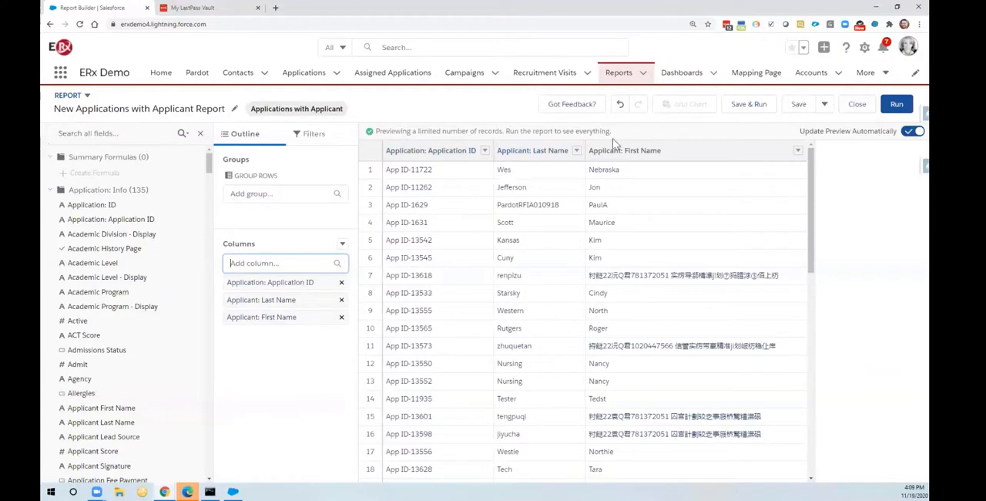
Step: Move the Applicant: First Name column ahead of Applicant: Last Name, and add Applicant: Email as the last column, searching all fields for "email"
left_click(292, 317)
left_click_drag(292, 317, 291, 301)
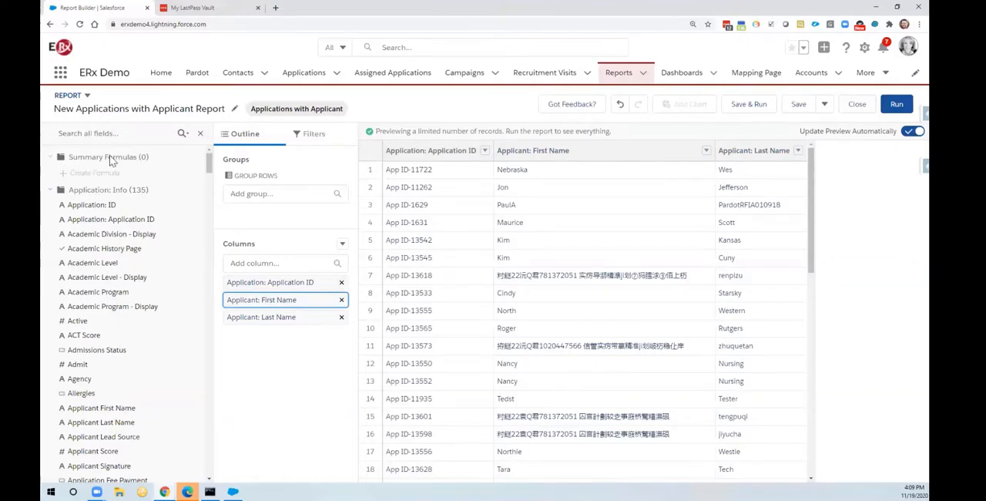
left_click(111, 134)
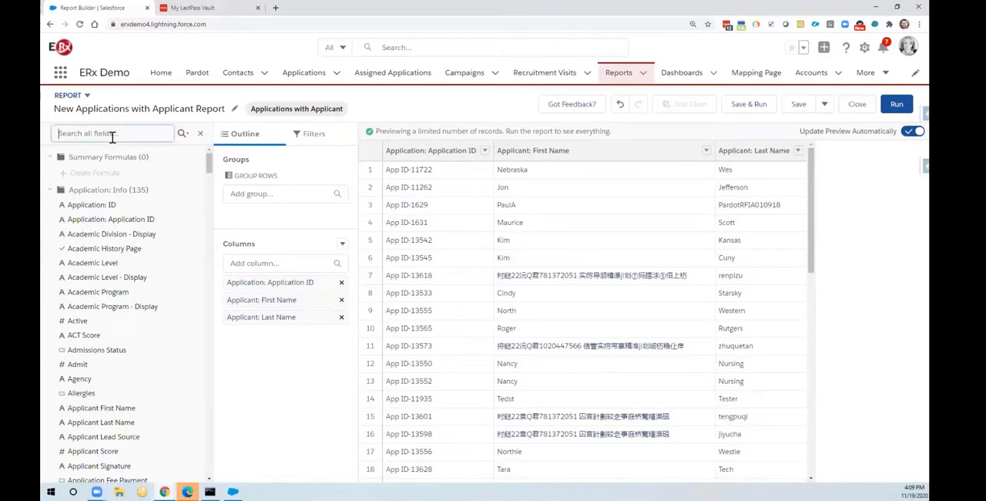
type("email")
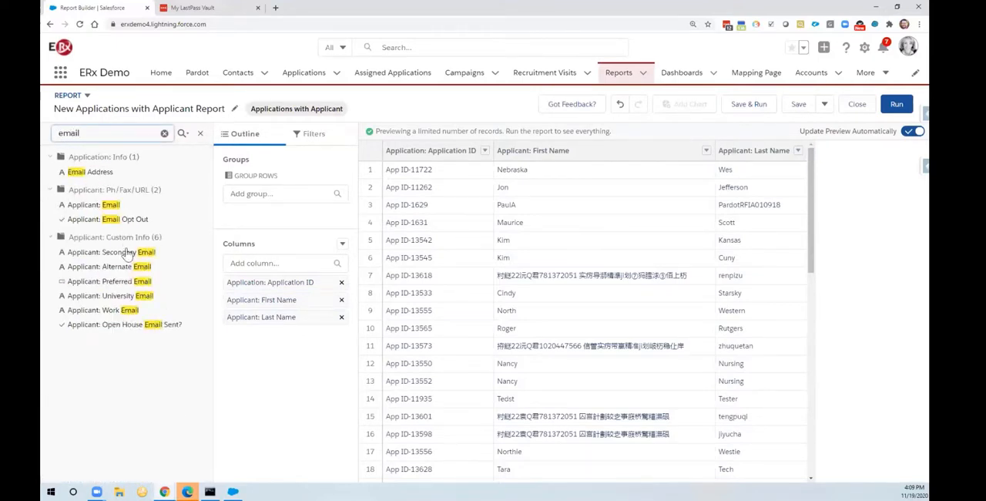
left_click(96, 204)
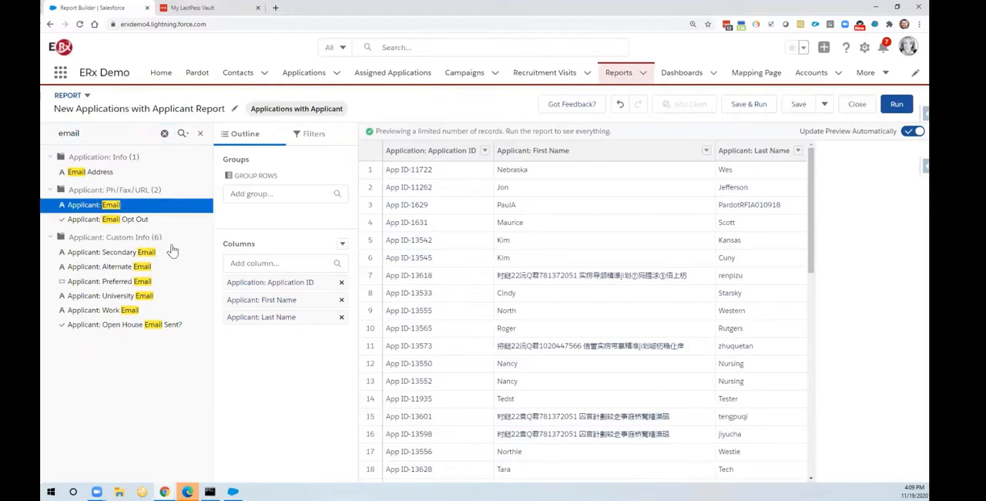
double_click(106, 206)
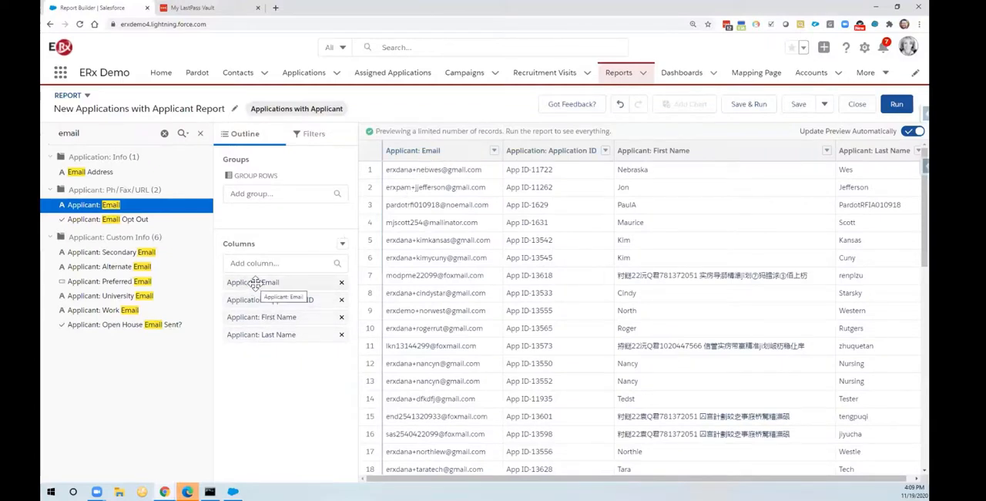
left_click_drag(253, 283, 266, 344)
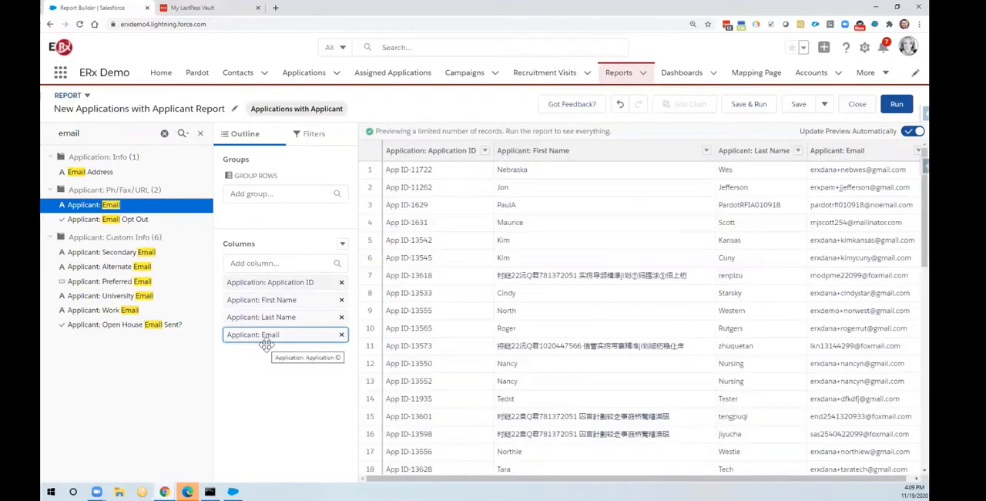
Step: Hide the list of available fields and review the report's filters, returning to the outline
left_click(201, 136)
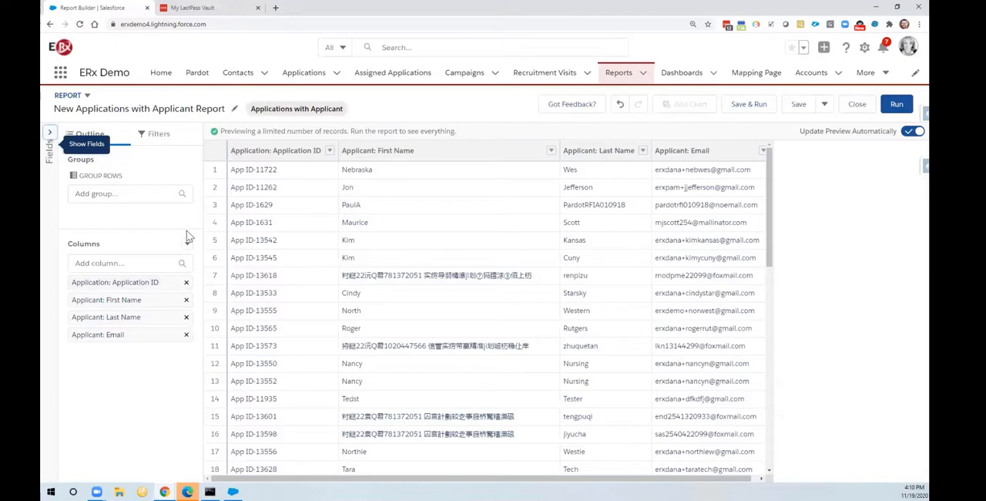
left_click(159, 137)
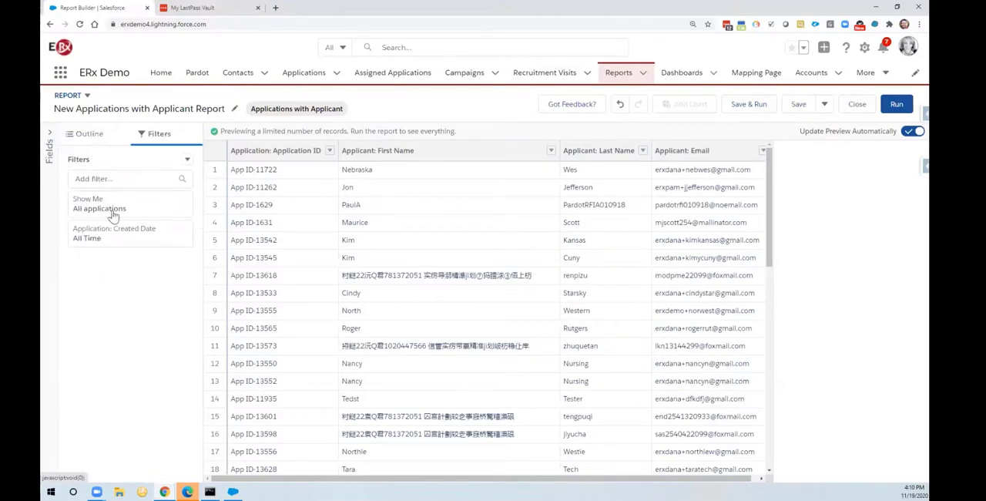
left_click(96, 137)
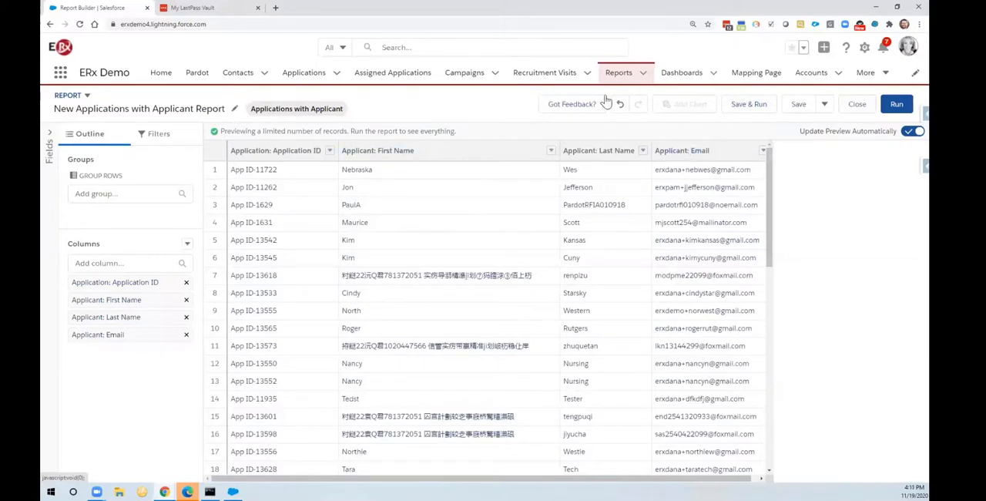
Step: Save and run the report as New Applications with Applicant Report in the Private Reports folder, with a blank description
left_click(748, 104)
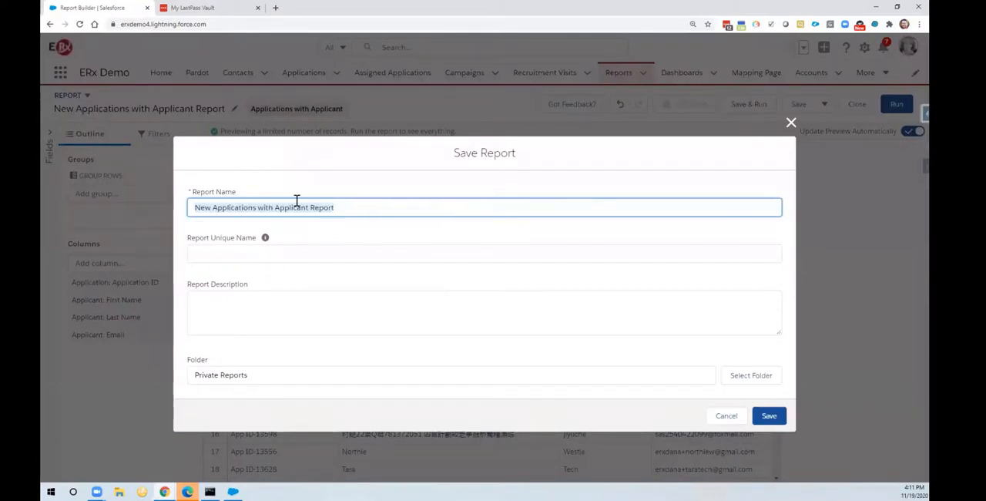
left_click(310, 300)
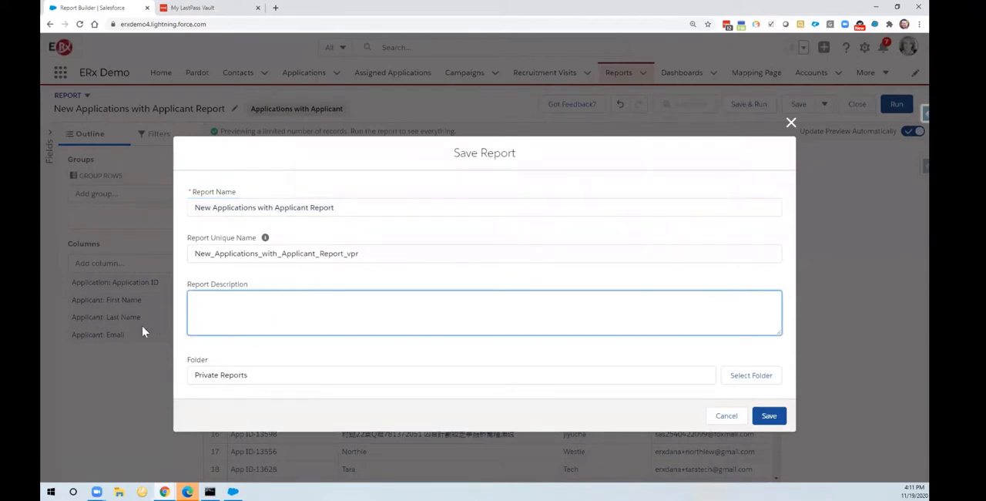
left_click(777, 417)
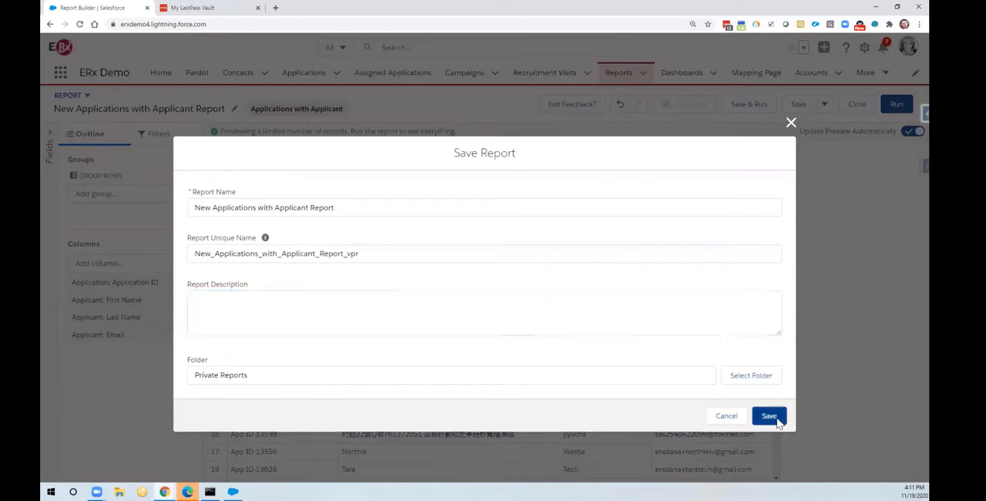